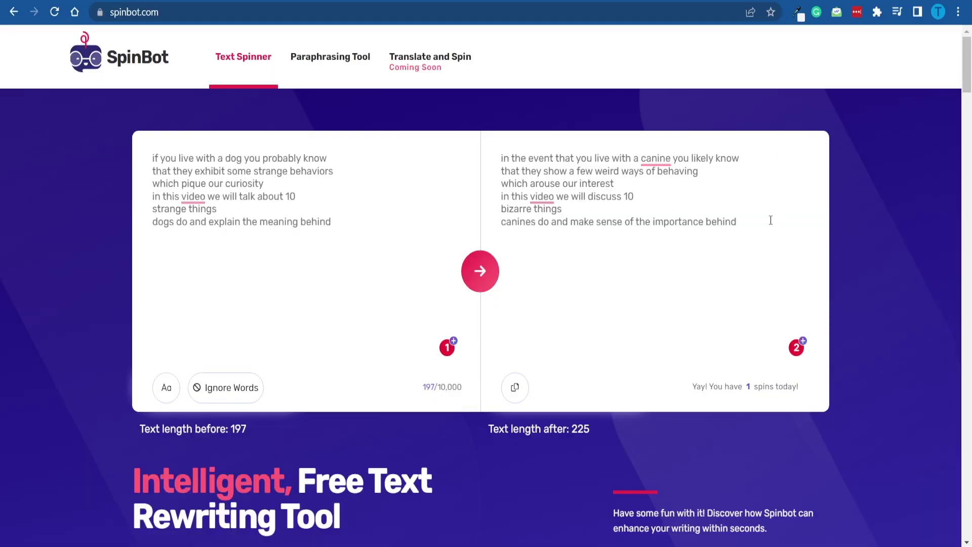
Step: Copy the six-line SpinBot rewrite of the dog script and move to InVideo's templates page
left_click_drag(771, 220, 493, 155)
key("ctrl+c")
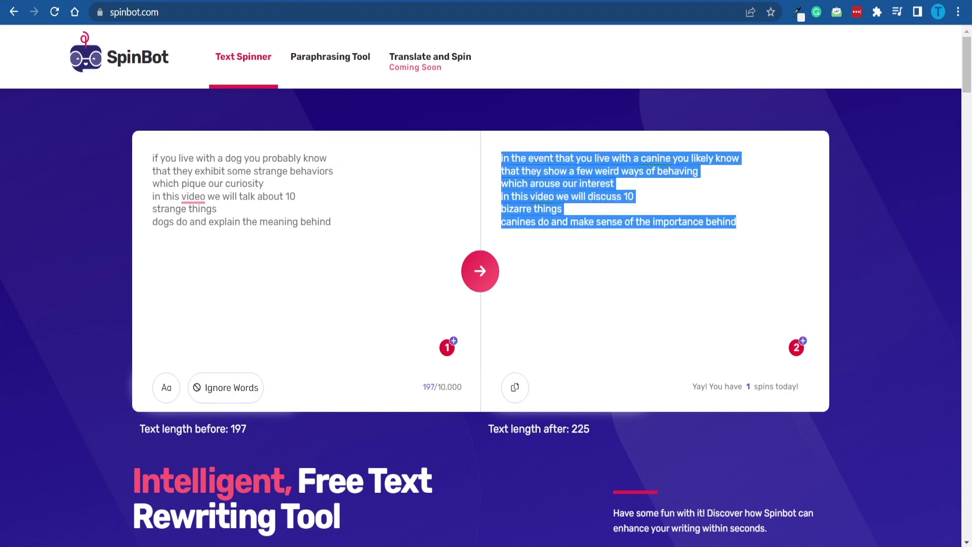
key("ctrl+Tab")
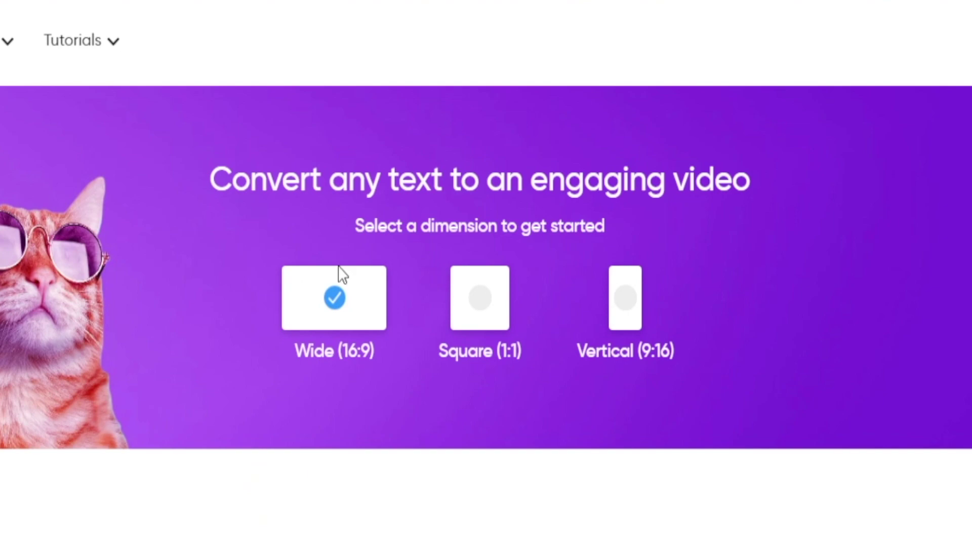
Step: Start a Wide (16:9) video from the Adventure Sports Facts template
scroll(516, 464, "down", 5)
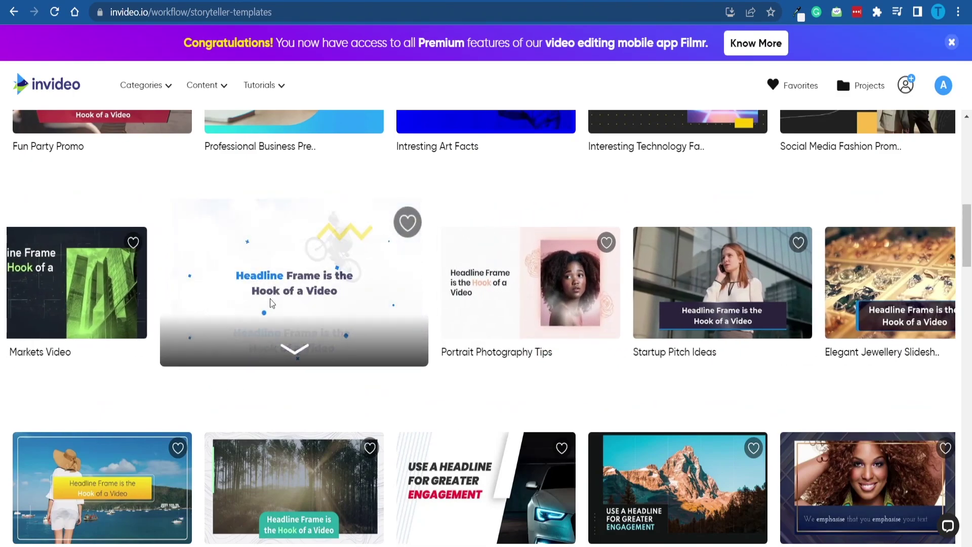
left_click(313, 286)
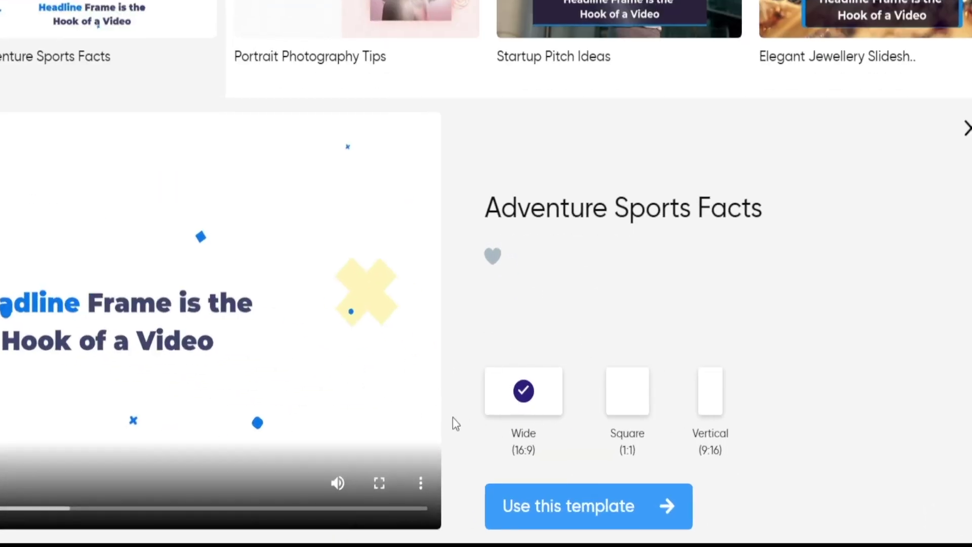
left_click(657, 466)
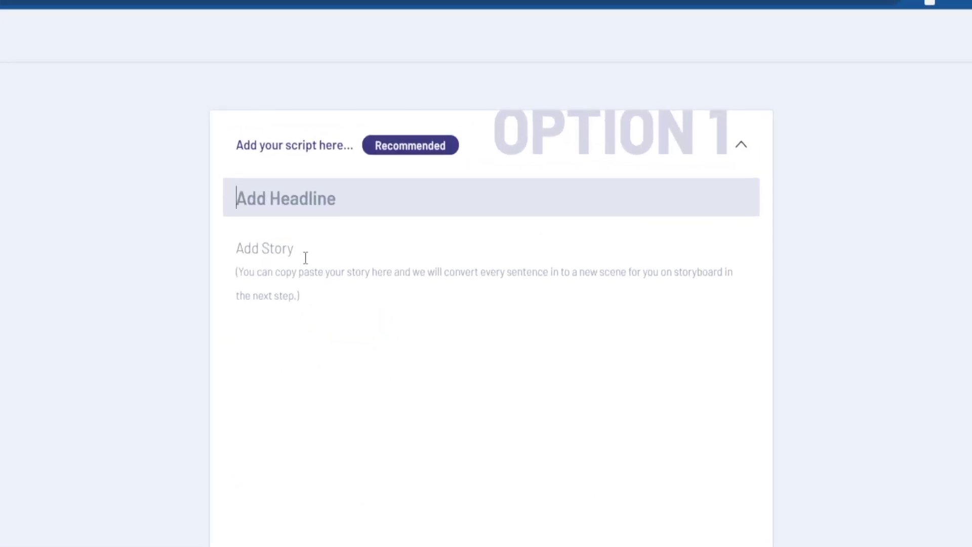
Step: Paste the spun dog story into the story field and give it the headline '#1'
left_click(305, 258)
key("ctrl+v")
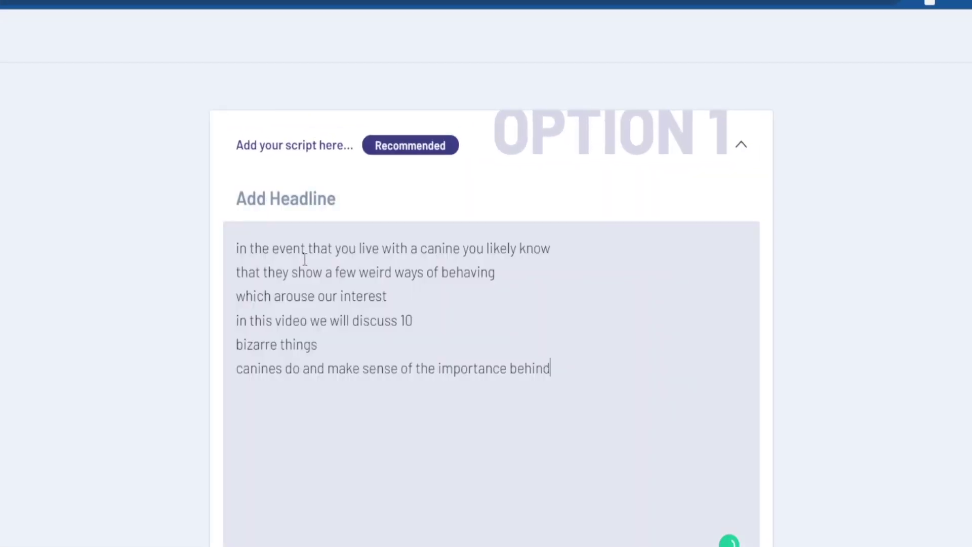
left_click(302, 190)
type("#1")
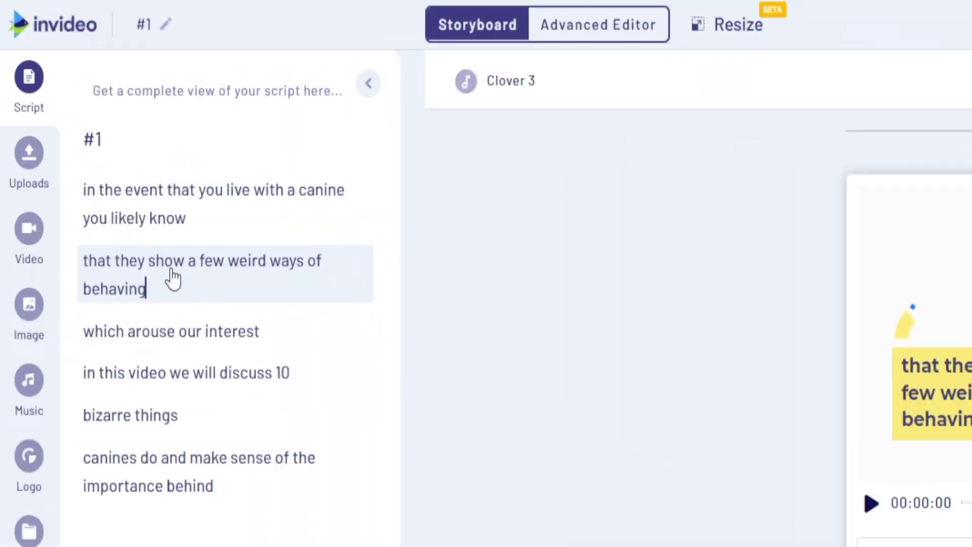
Step: Jump through the scenes for the 'arouse our interest', 'discuss 10', 'bizarre things' and opening lines
left_click(168, 334)
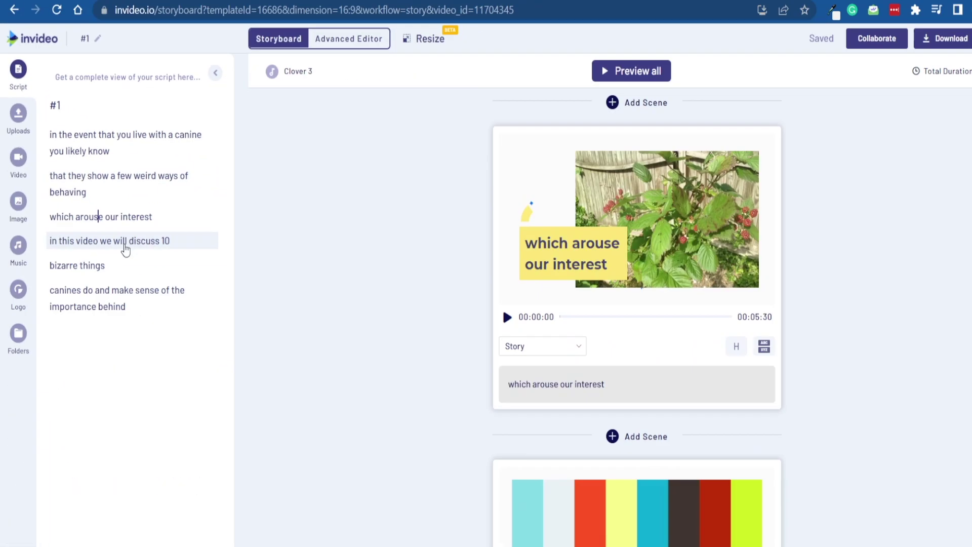
left_click(125, 246)
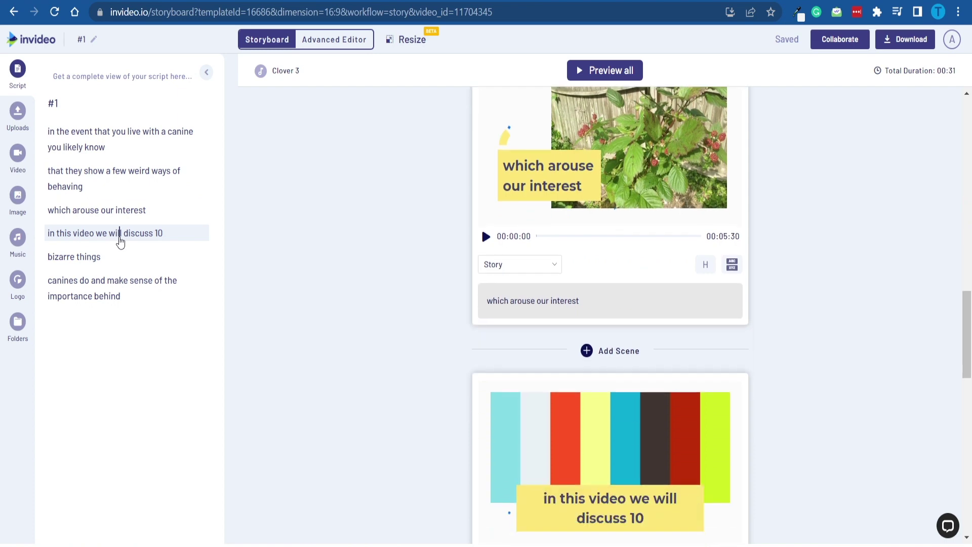
left_click(127, 267)
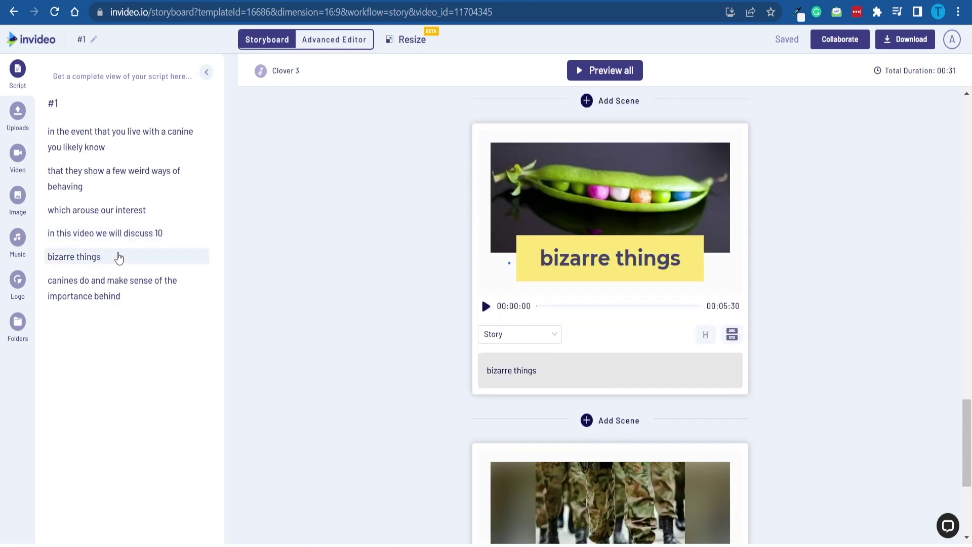
left_click(120, 131)
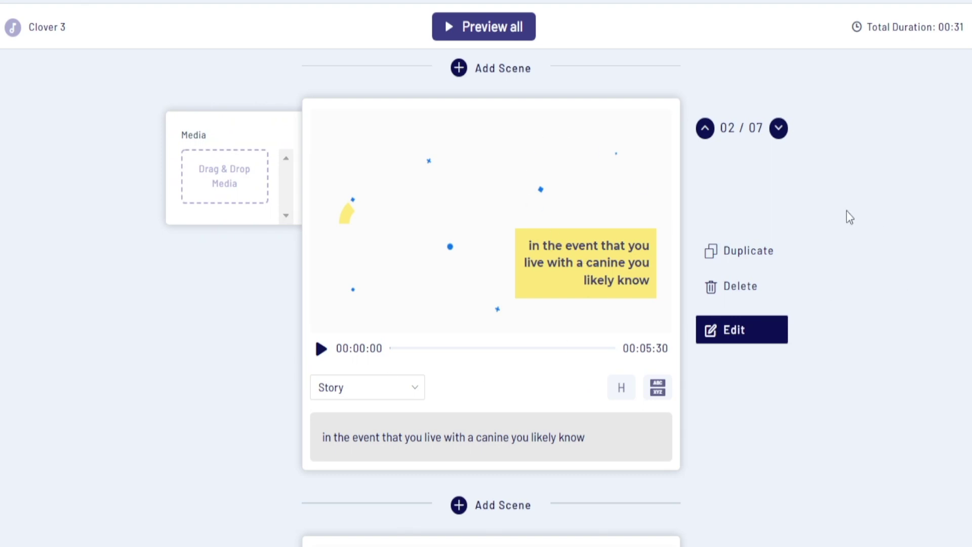
scroll(851, 211, "down", 3)
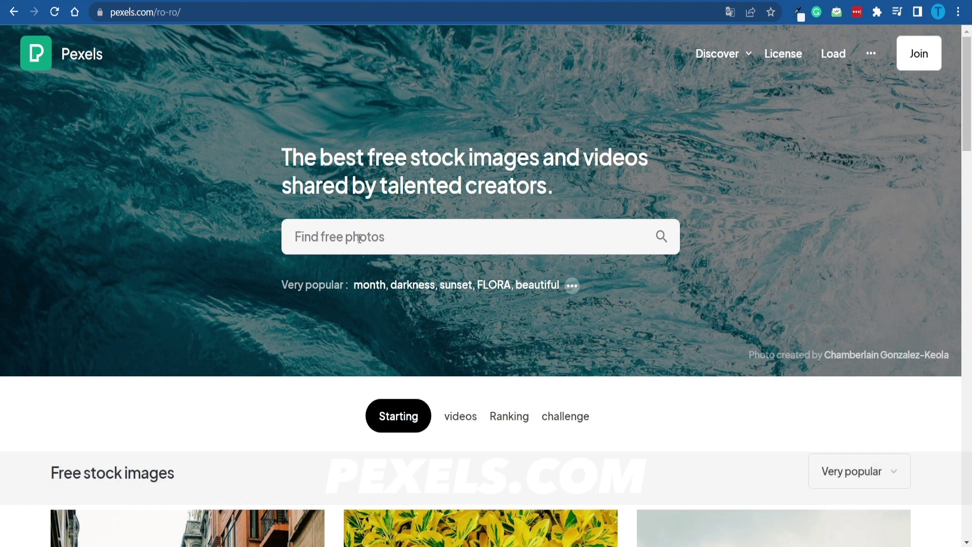
Step: Search Pexels for 'dog behavior' and scroll through the photo results
left_click(357, 235)
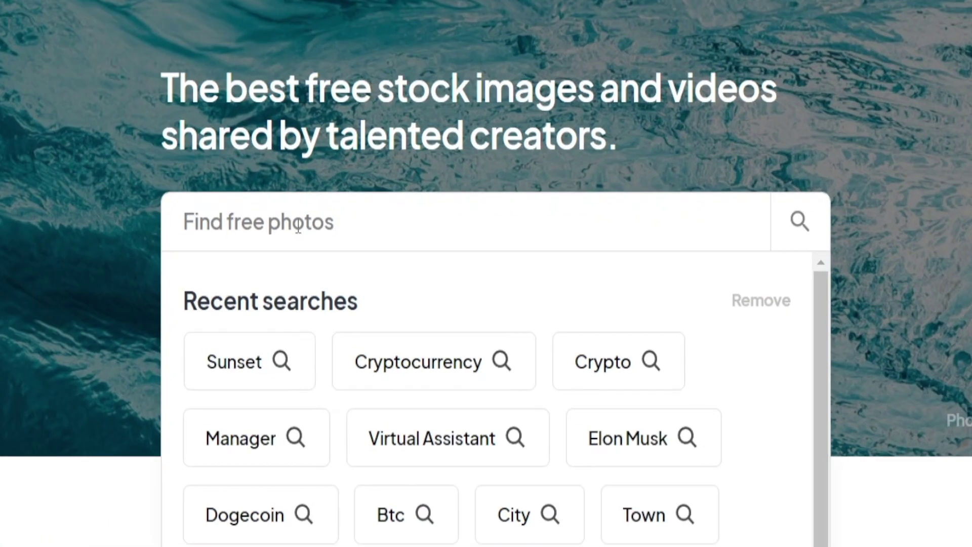
type("dog be")
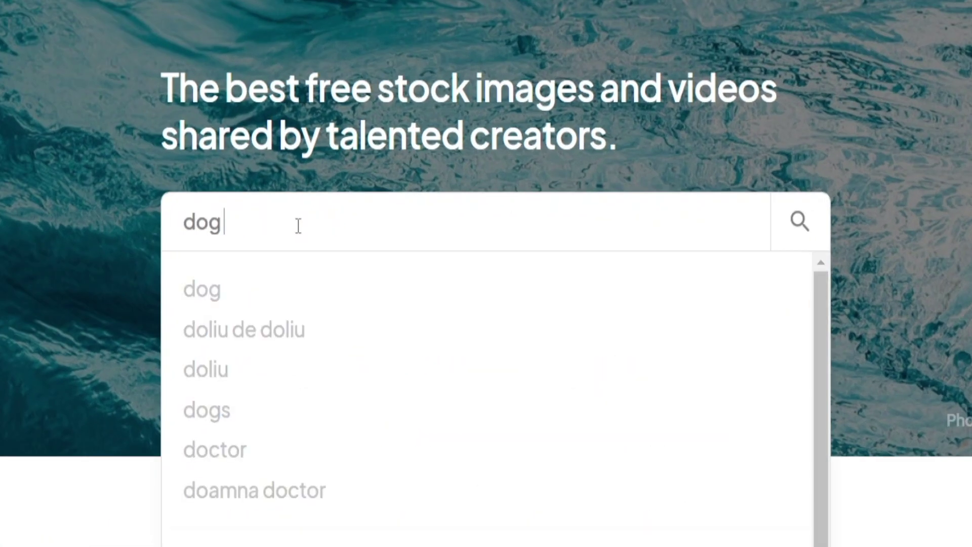
type("havior")
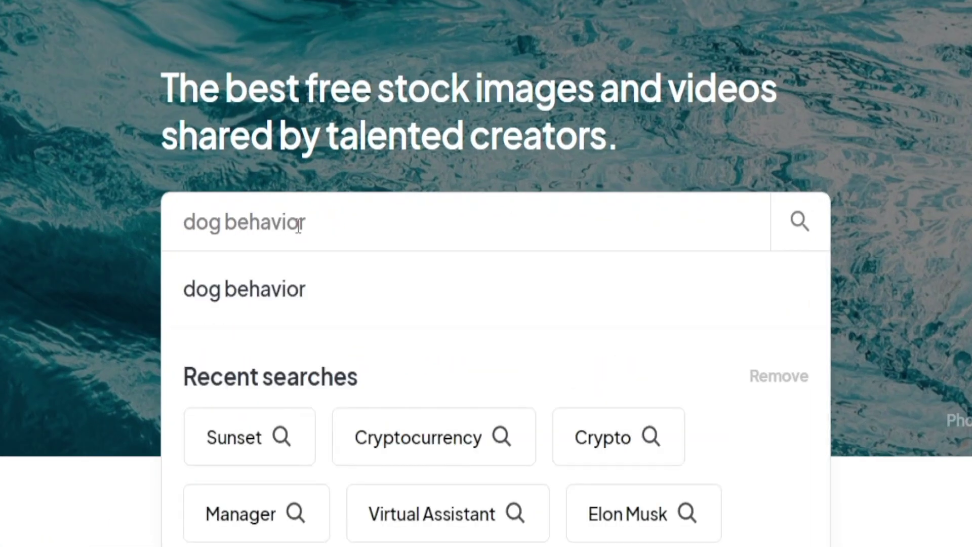
key("Return")
scroll(523, 247, "up", 4)
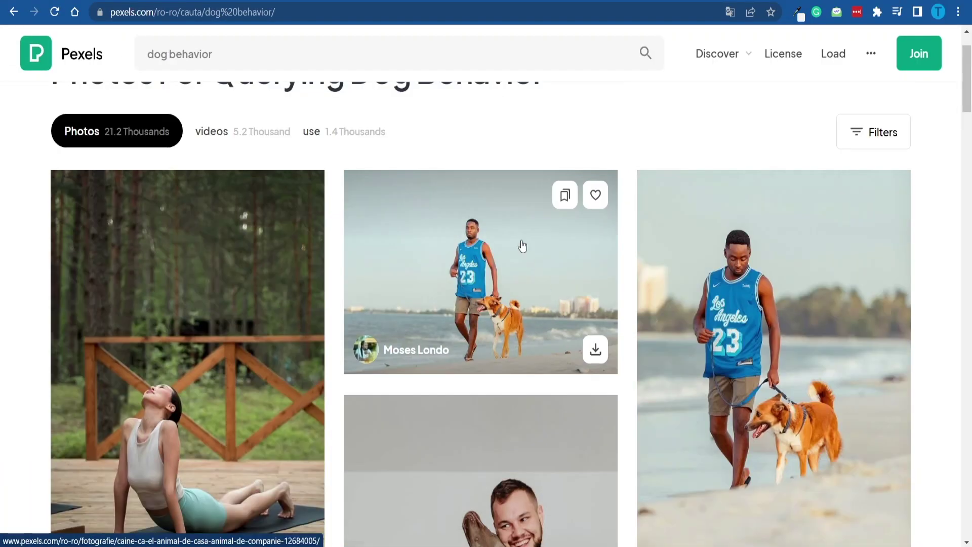
scroll(523, 246, "down", 10)
scroll(559, 268, "down", 5)
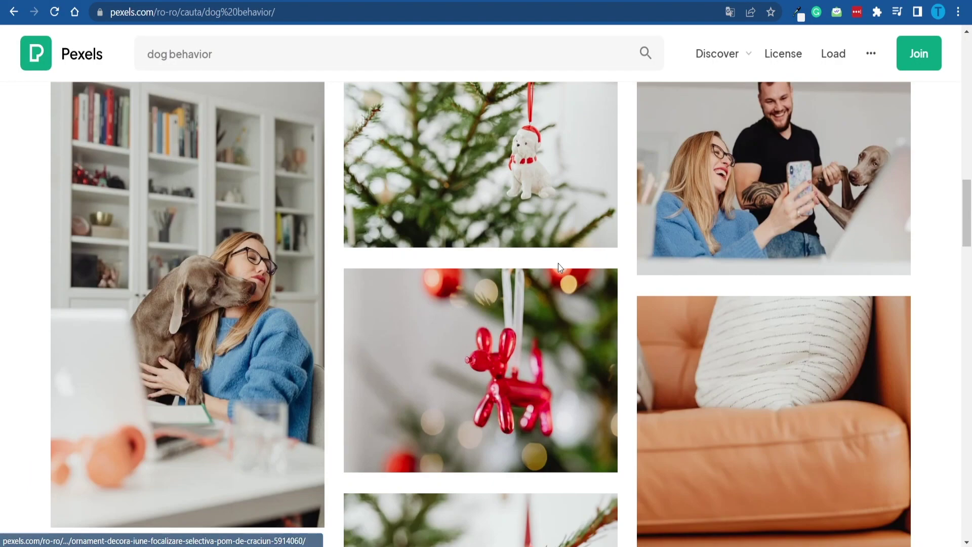
scroll(226, 269, "down", 10)
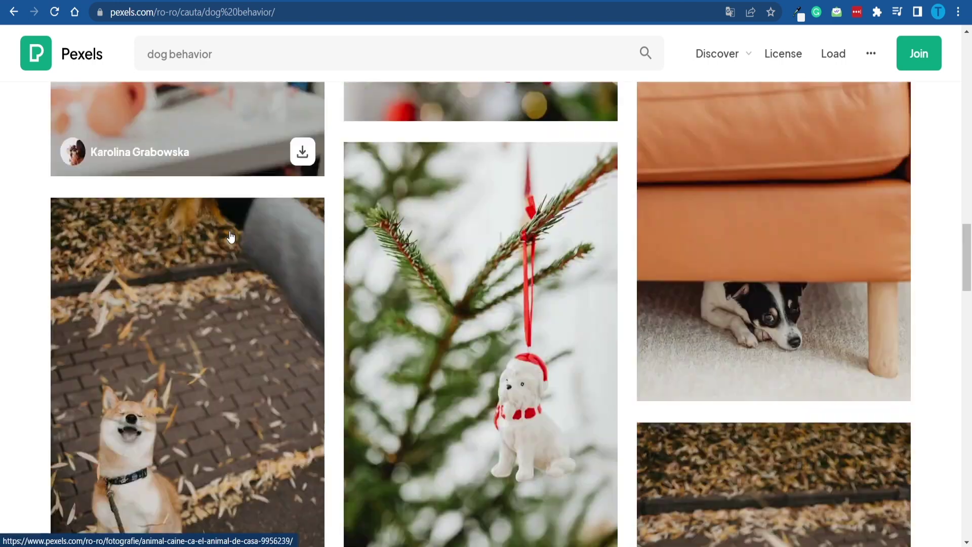
scroll(232, 278, "up", 4)
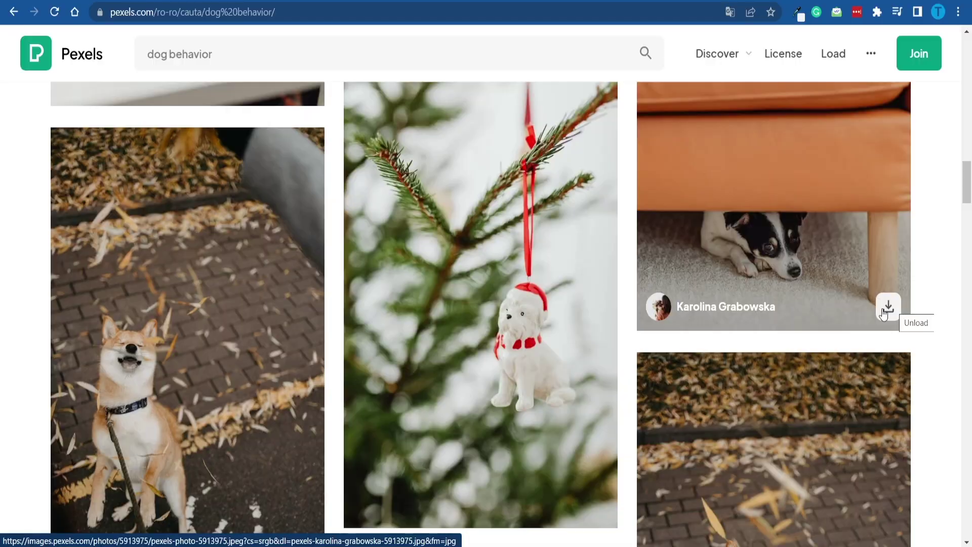
scroll(881, 304, "down", 10)
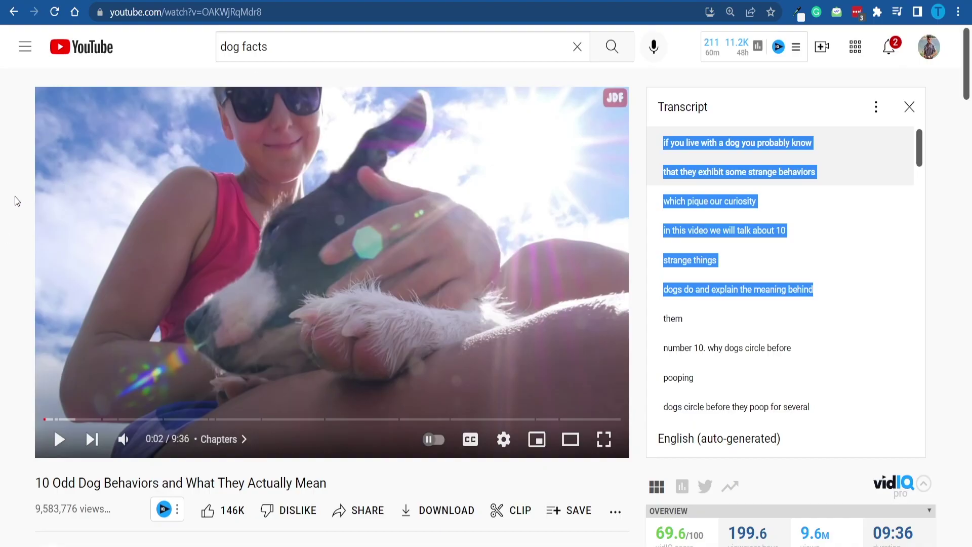
Step: Deselect the highlighted transcript lines on the YouTube page
left_click(15, 197)
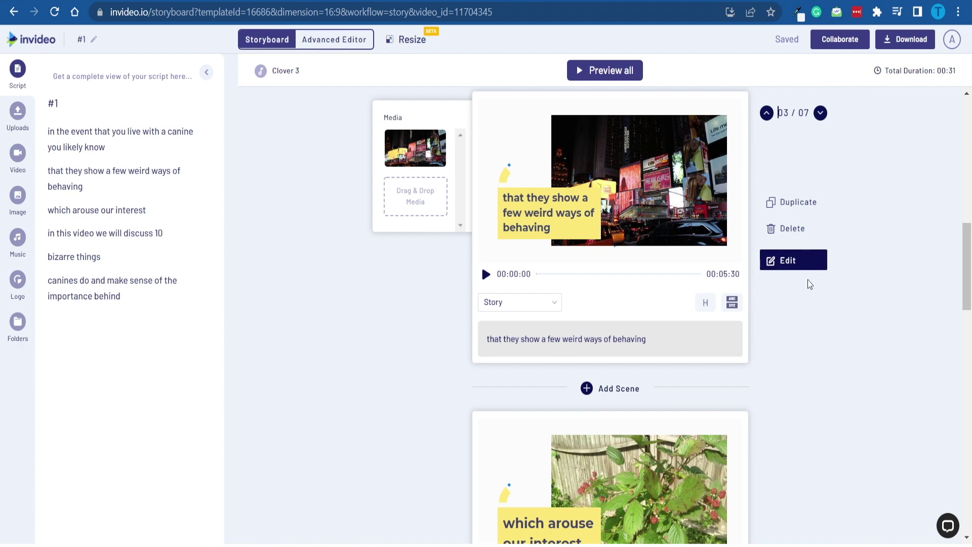
scroll(809, 280, "down", 3)
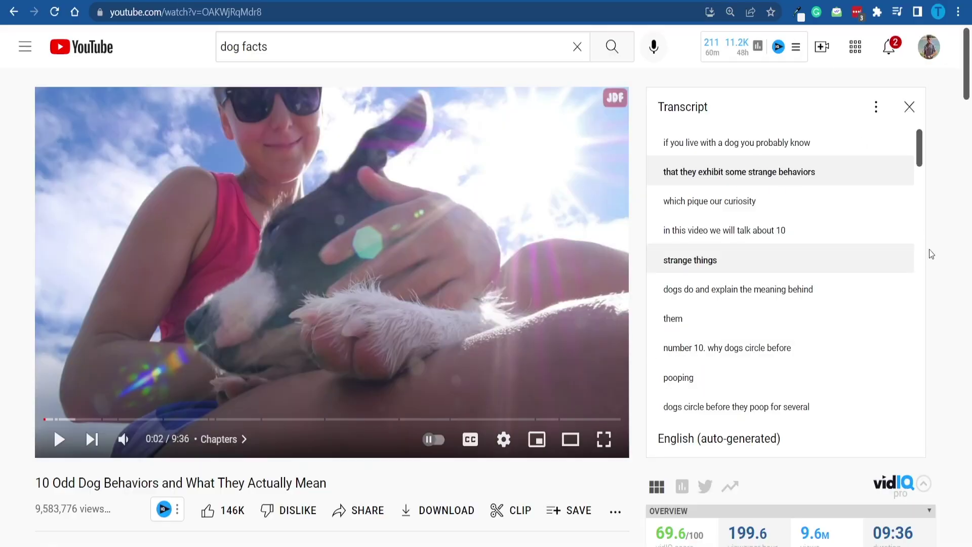
left_click_drag(960, 82, 961, 118)
scroll(962, 117, "up", 3)
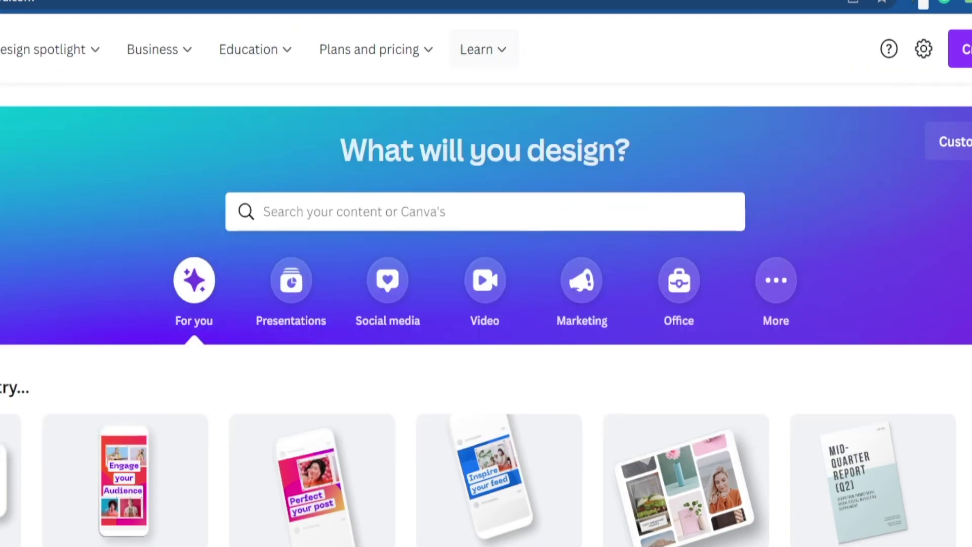
Step: Search Canva for YouTube Thumbnail templates and scroll through the designs
left_click(427, 199)
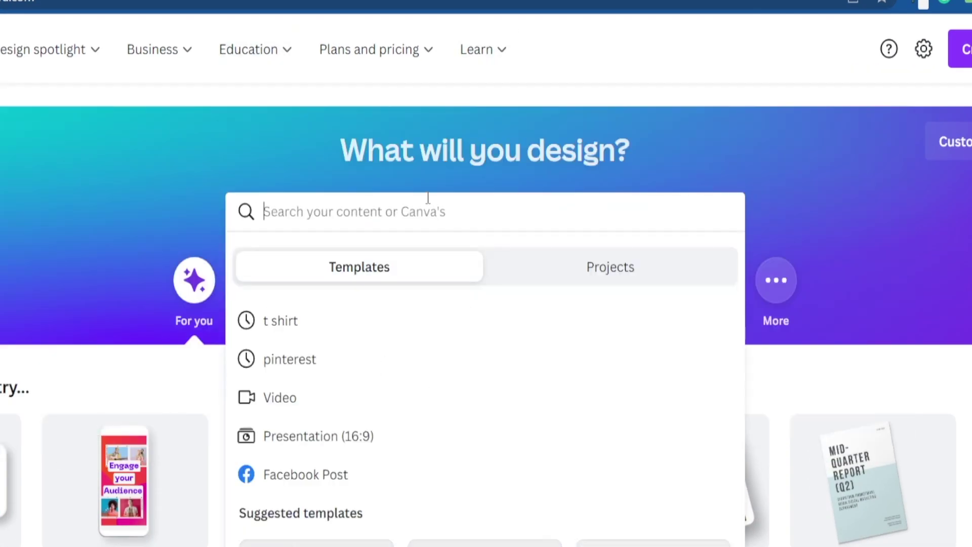
type("youtube thumbnail")
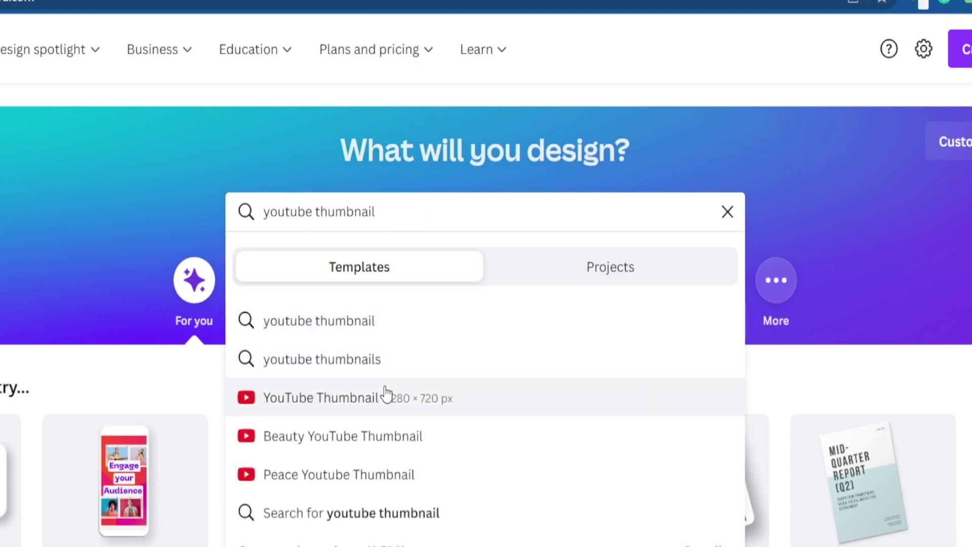
left_click(375, 398)
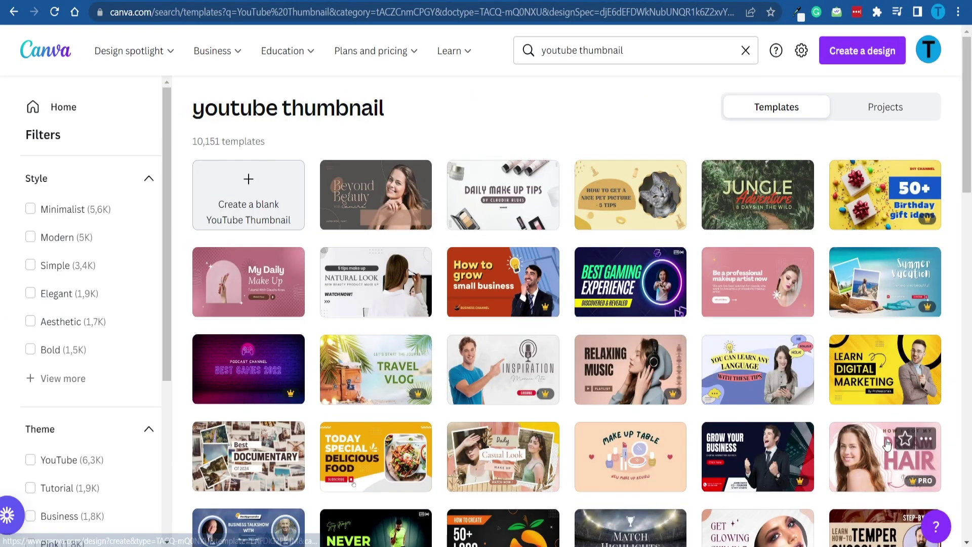
scroll(782, 348, "down", 5)
scroll(782, 349, "down", 2)
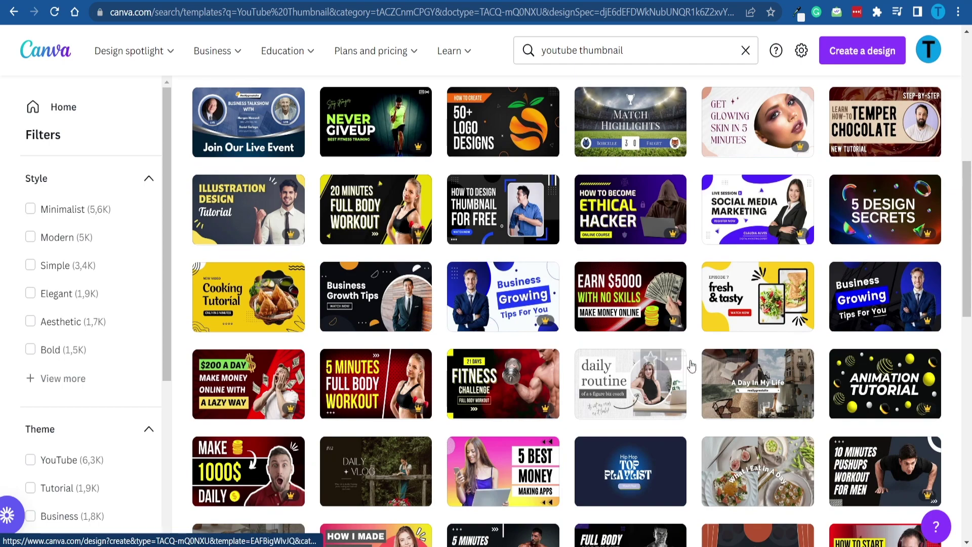
scroll(697, 358, "down", 5)
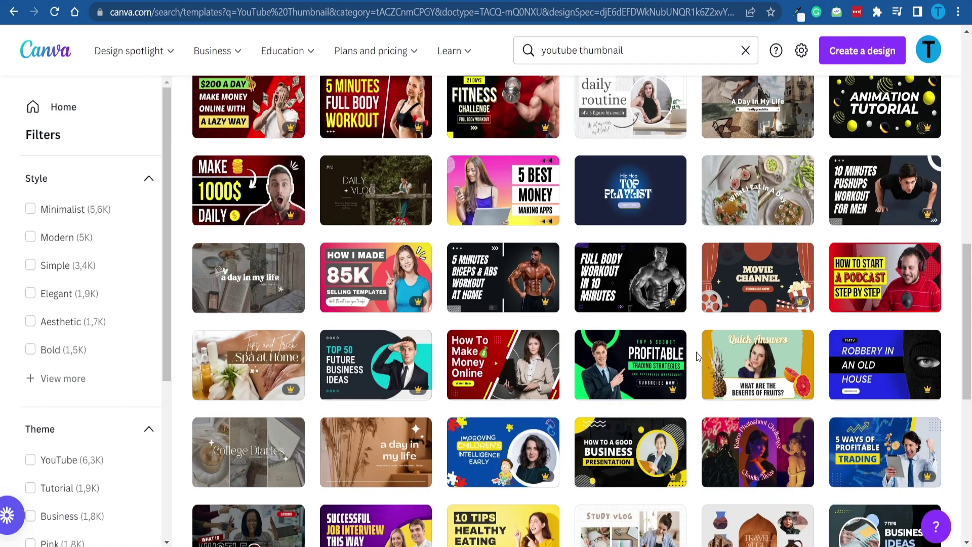
scroll(696, 351, "down", 10)
scroll(696, 339, "down", 5)
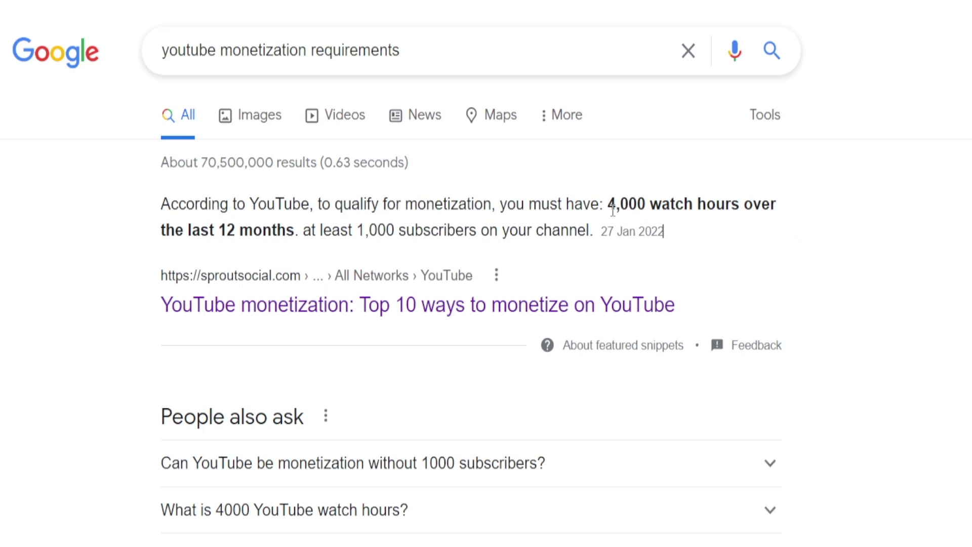
left_click_drag(608, 202, 765, 199)
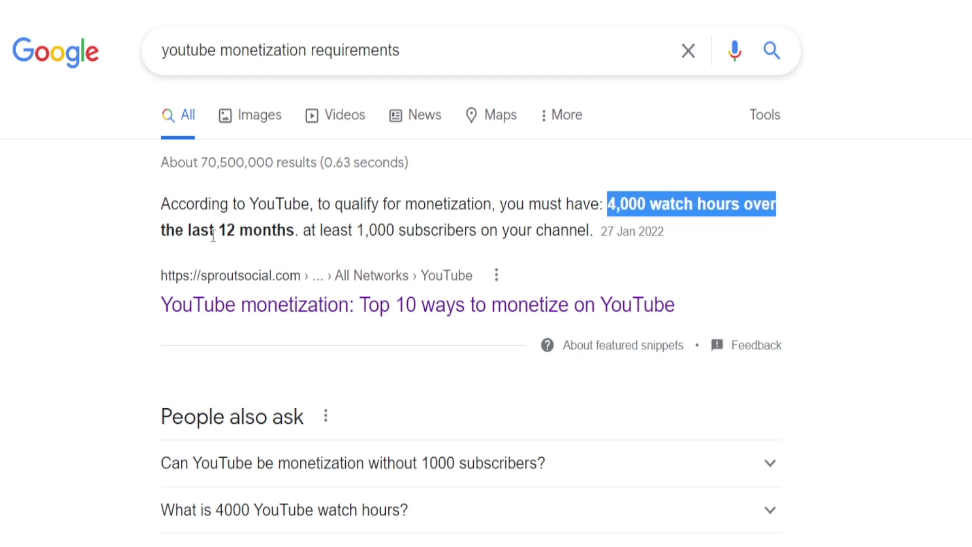
left_click_drag(215, 231, 294, 229)
left_click_drag(357, 231, 458, 233)
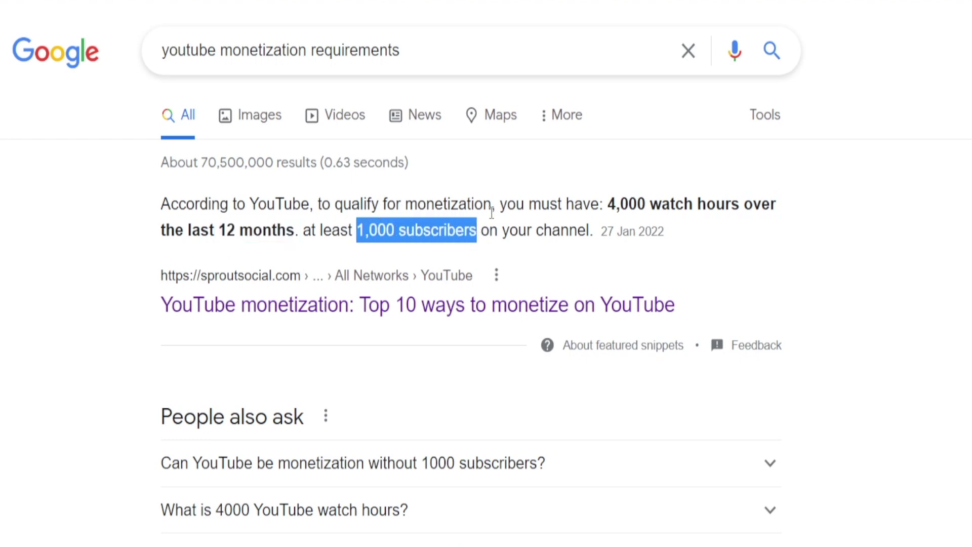
left_click(546, 231)
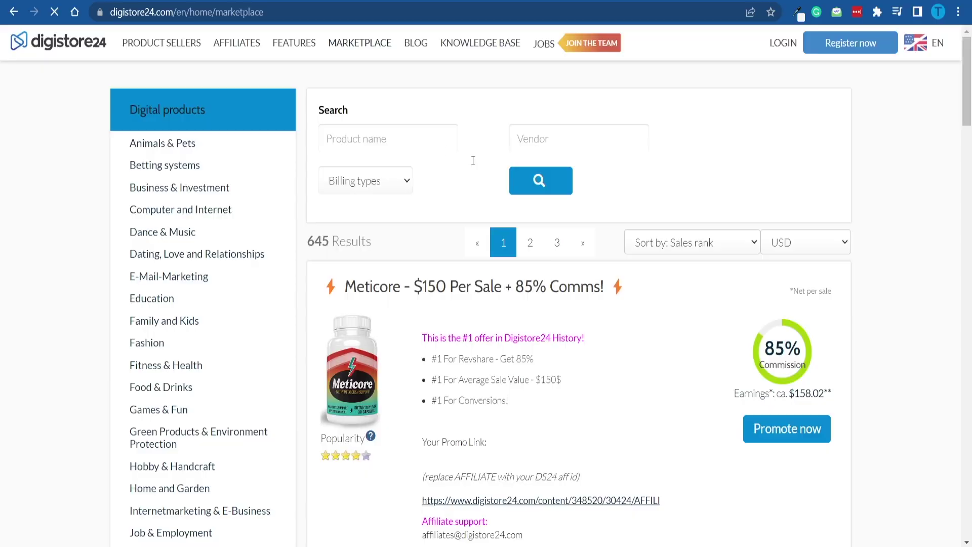
Step: Review the Dog Trainer Bible listing, highlighting its title and $19.05 earnings per sale
scroll(382, 339, "down", 2)
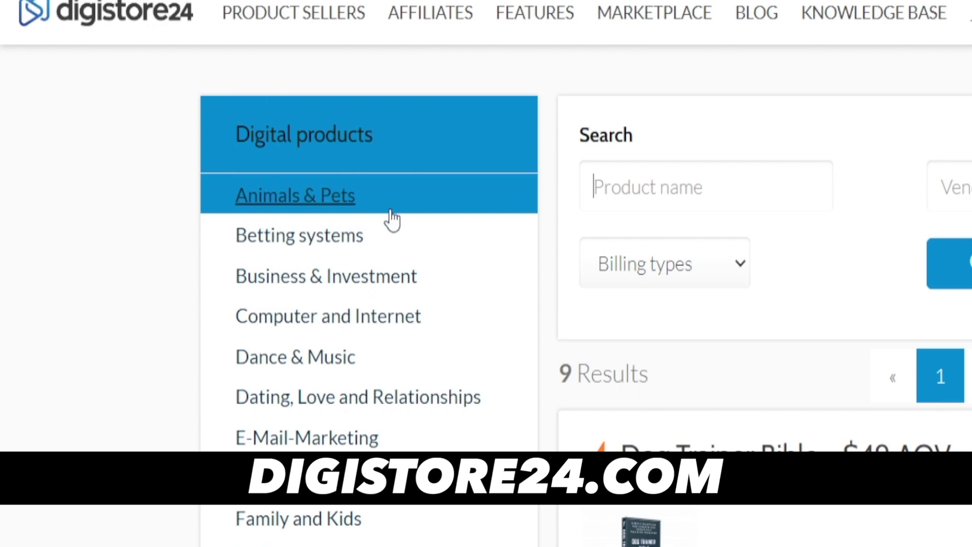
scroll(759, 304, "down", 15)
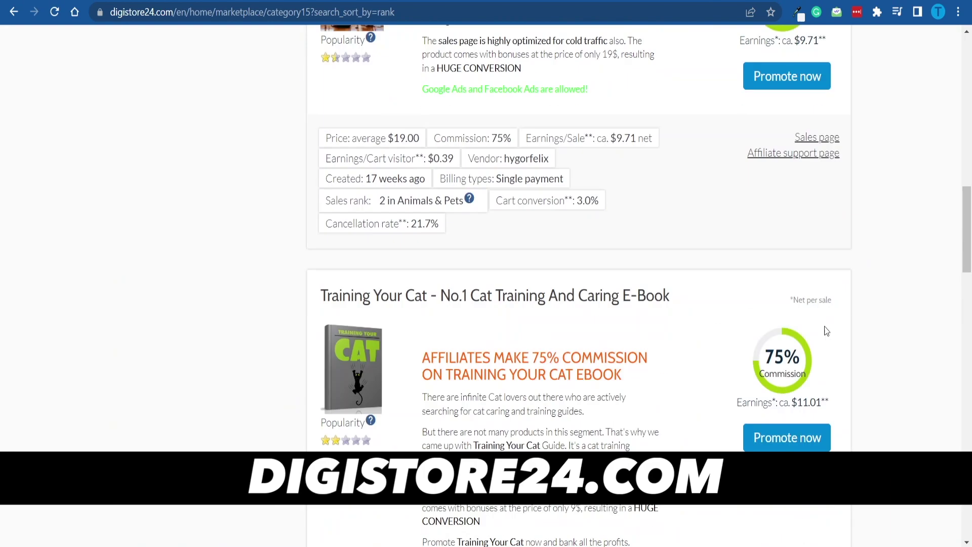
left_click_drag(349, 219, 452, 239)
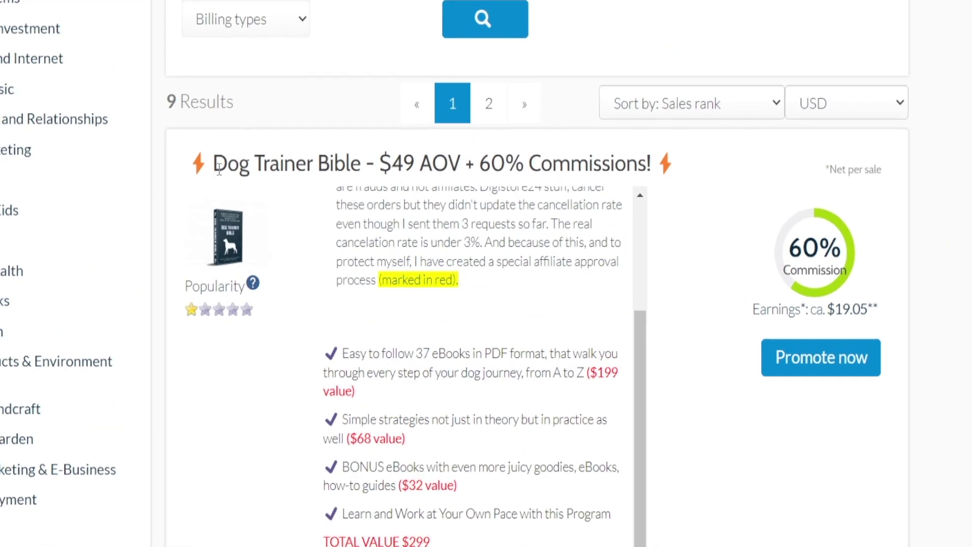
left_click_drag(338, 182, 356, 167)
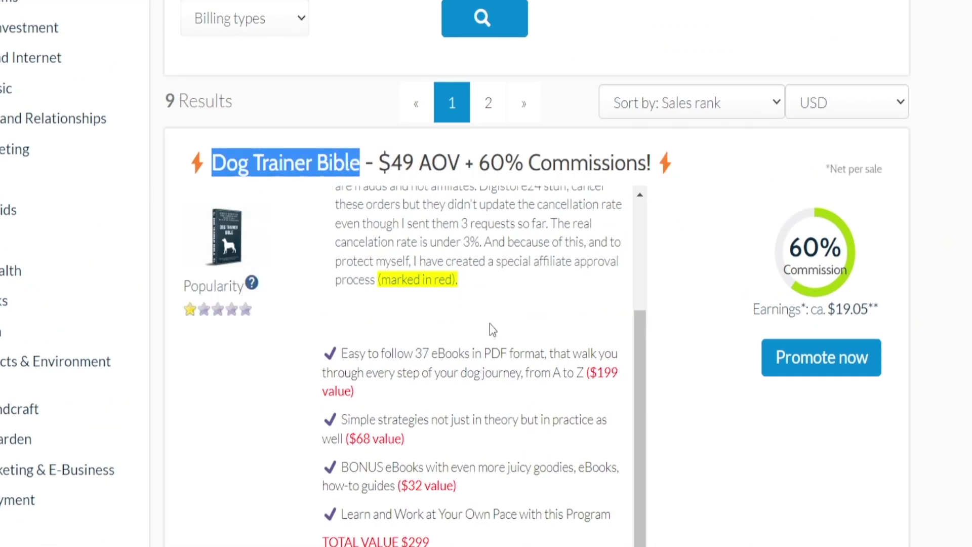
scroll(496, 321, "up", 3)
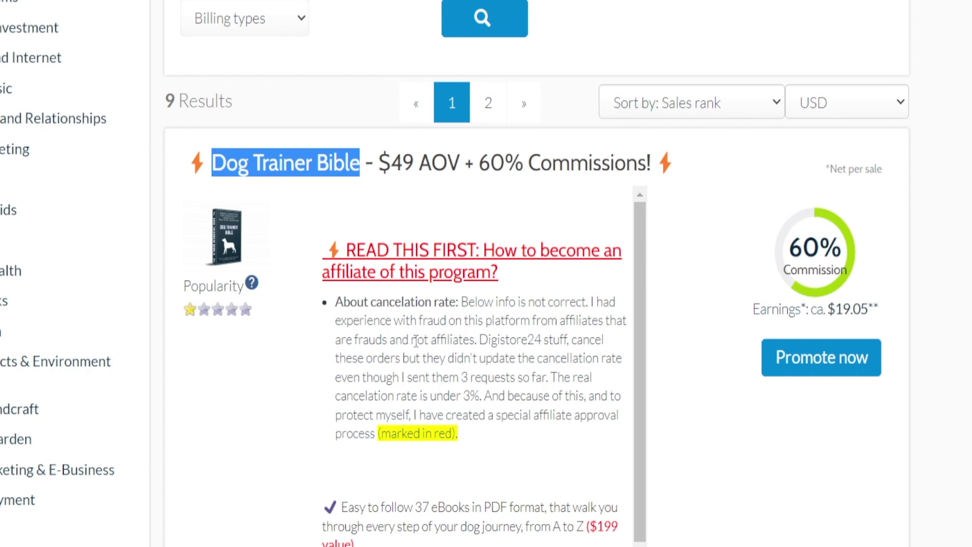
left_click(673, 330)
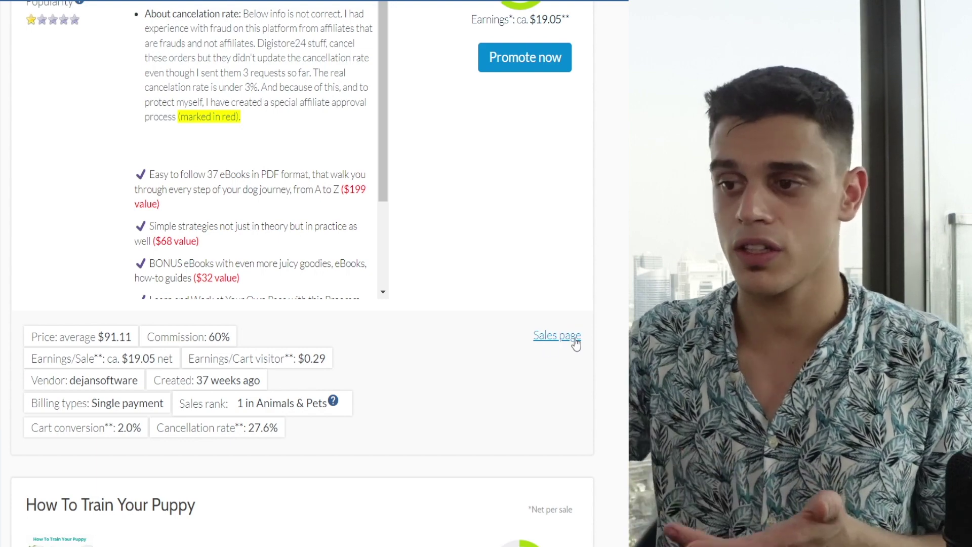
scroll(576, 345, "up", 5)
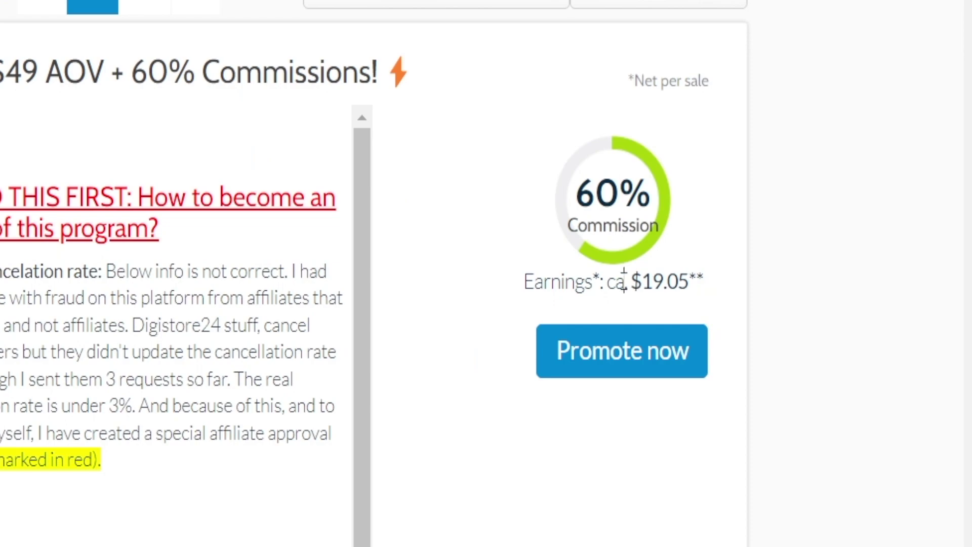
left_click_drag(527, 320, 577, 314)
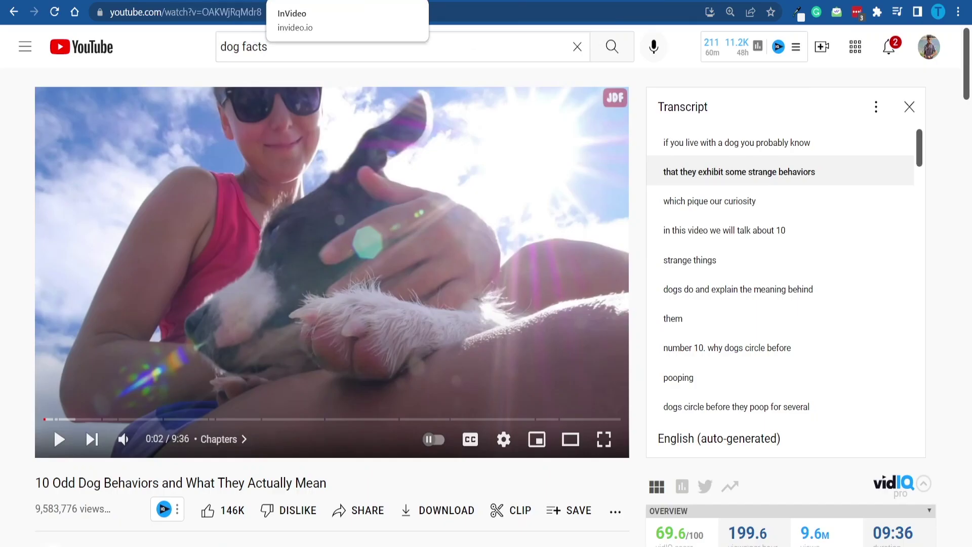
Step: Check the InVideo storyboard, then return to YouTube's 'dog facts' search and select its text
left_click(303, 3)
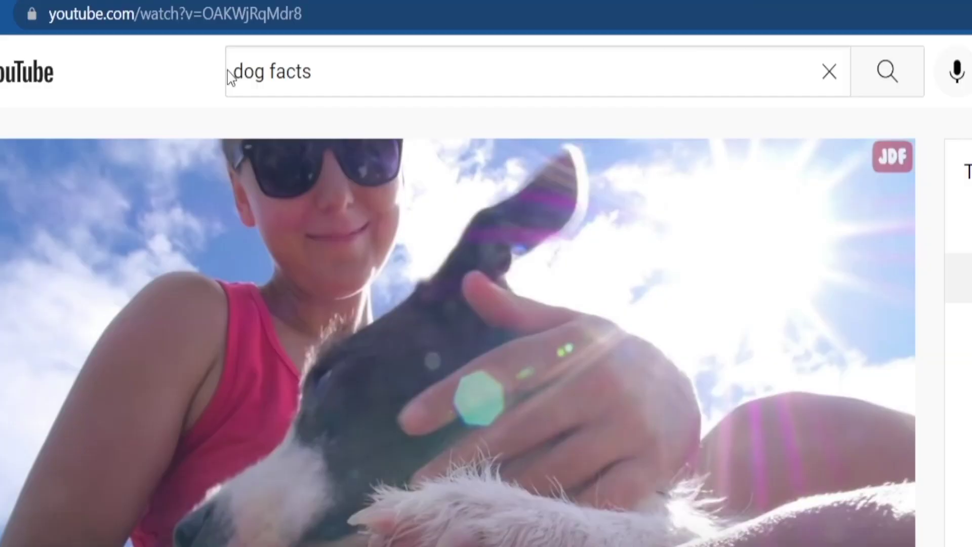
left_click(266, 42)
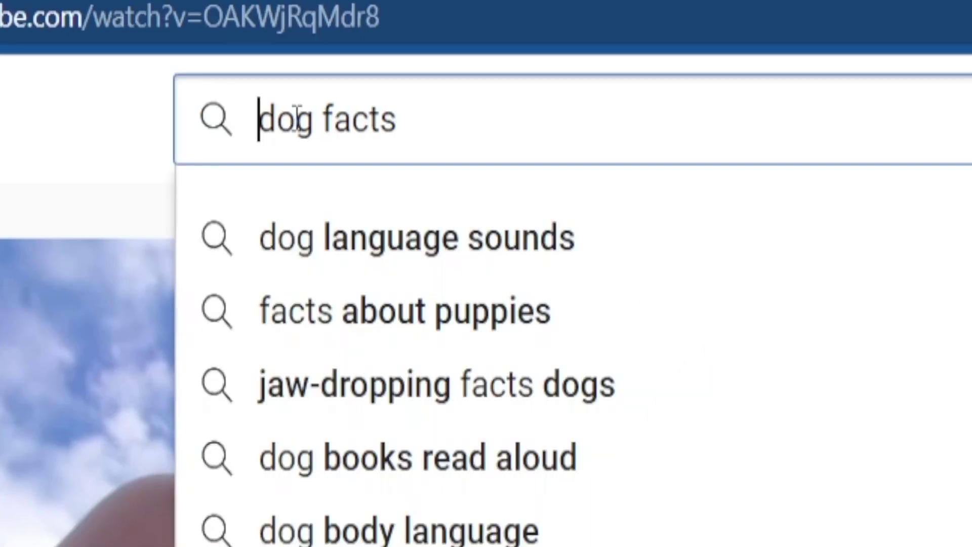
left_click_drag(282, 119, 403, 120)
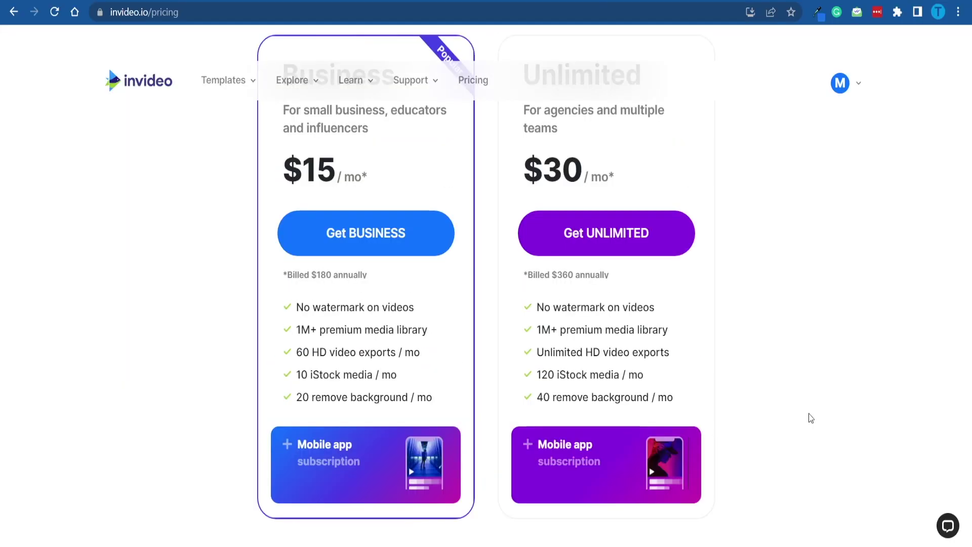
scroll(811, 418, "up", 4)
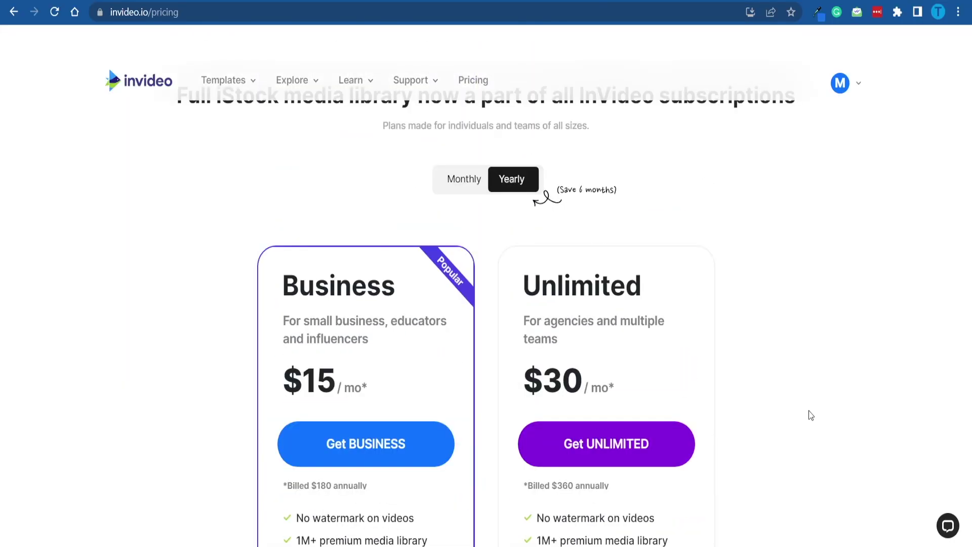
scroll(811, 415, "up", 2)
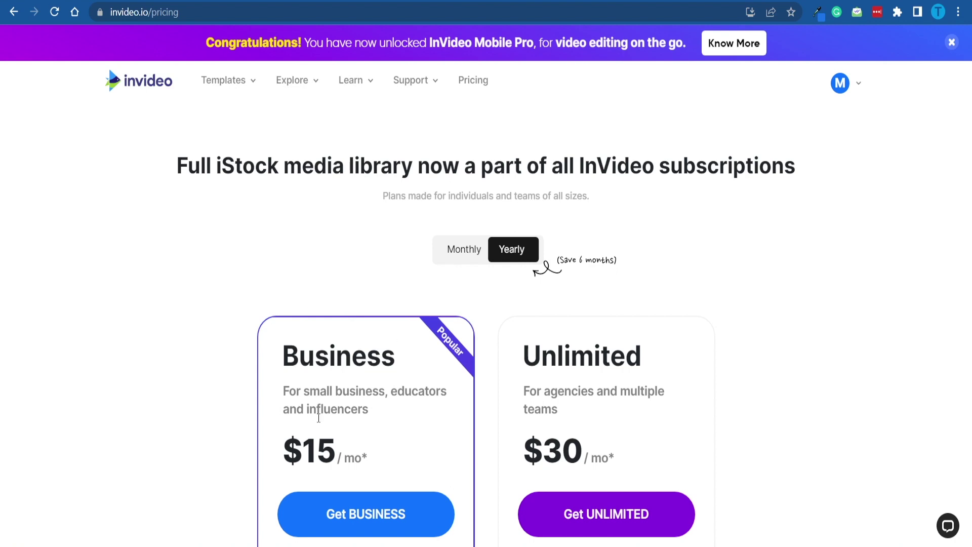
scroll(529, 393, "down", 3)
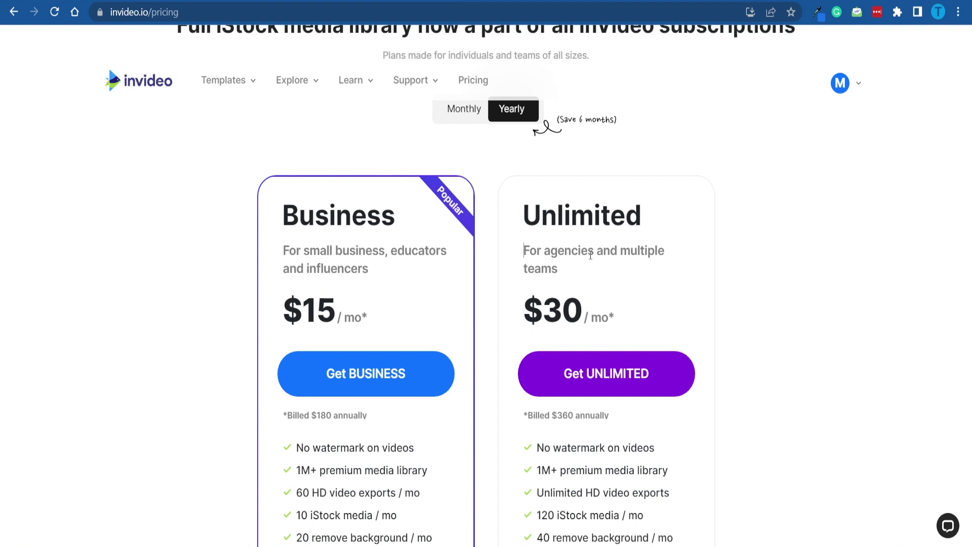
left_click_drag(585, 254, 595, 252)
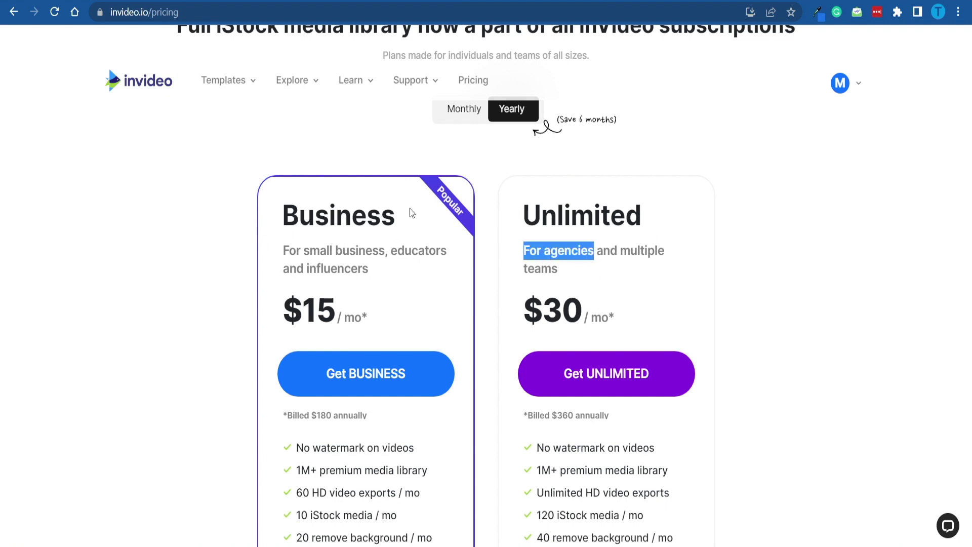
scroll(370, 327, "down", 3)
left_click_drag(298, 309, 418, 309)
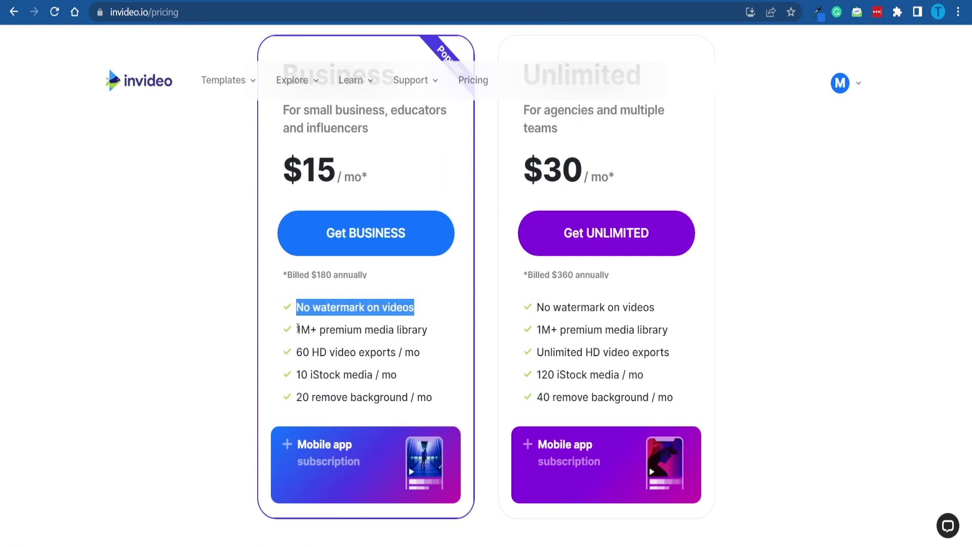
left_click_drag(298, 329, 315, 330)
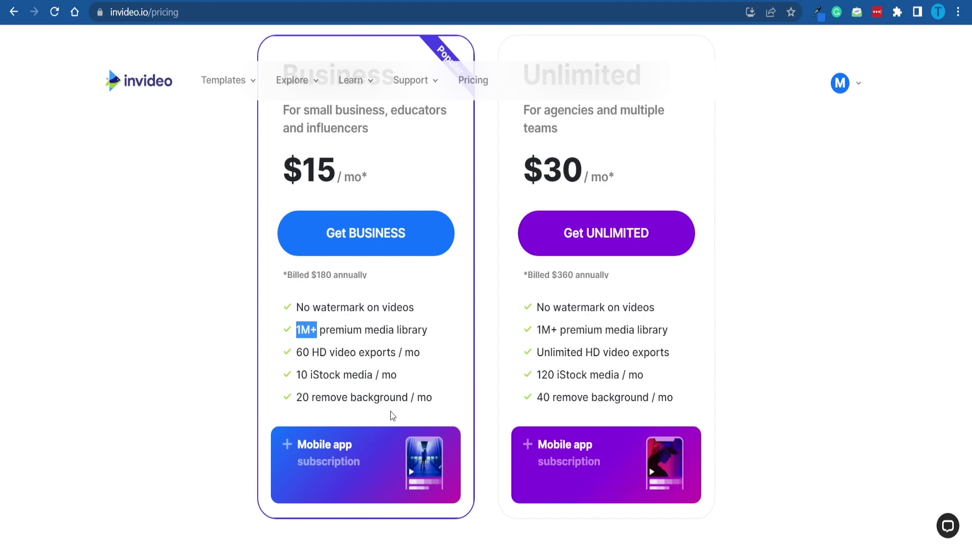
scroll(761, 300, "up", 5)
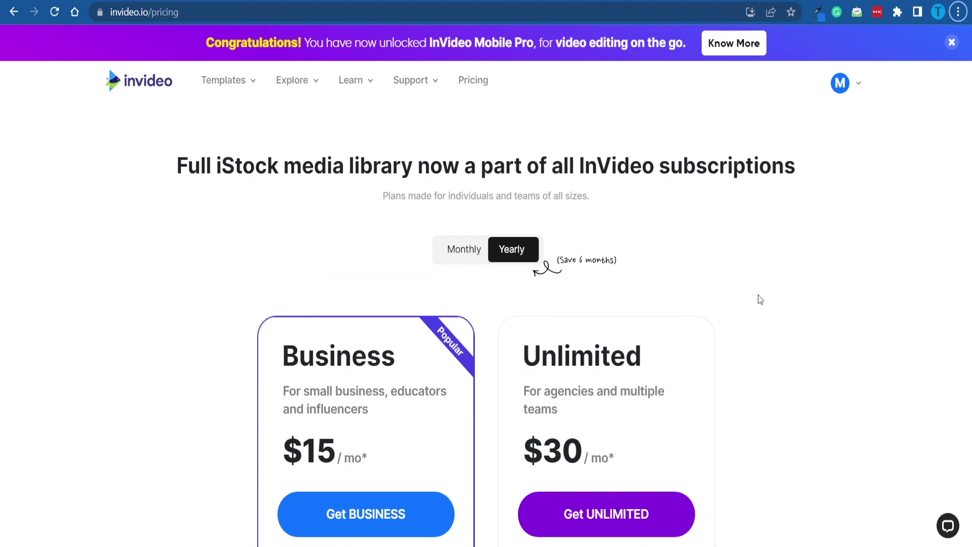
scroll(761, 299, "down", 4)
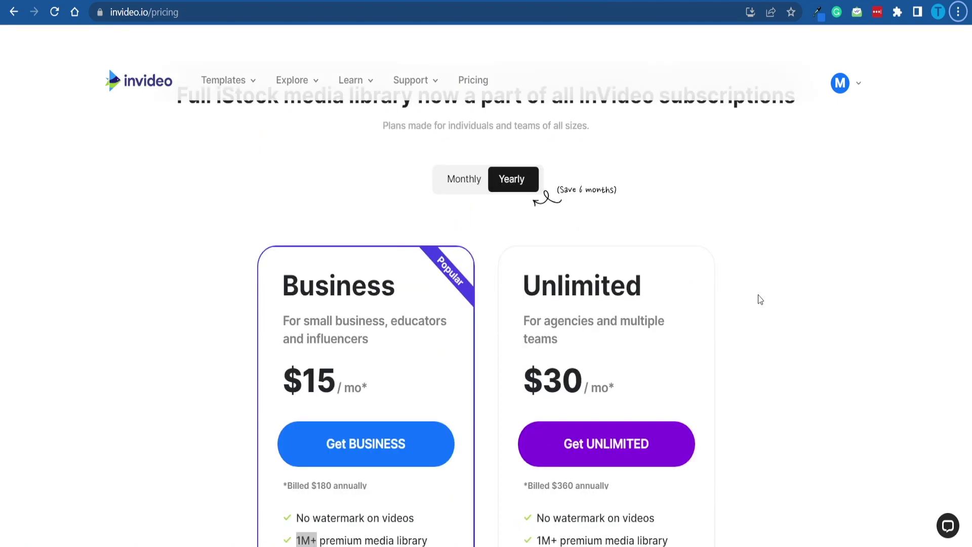